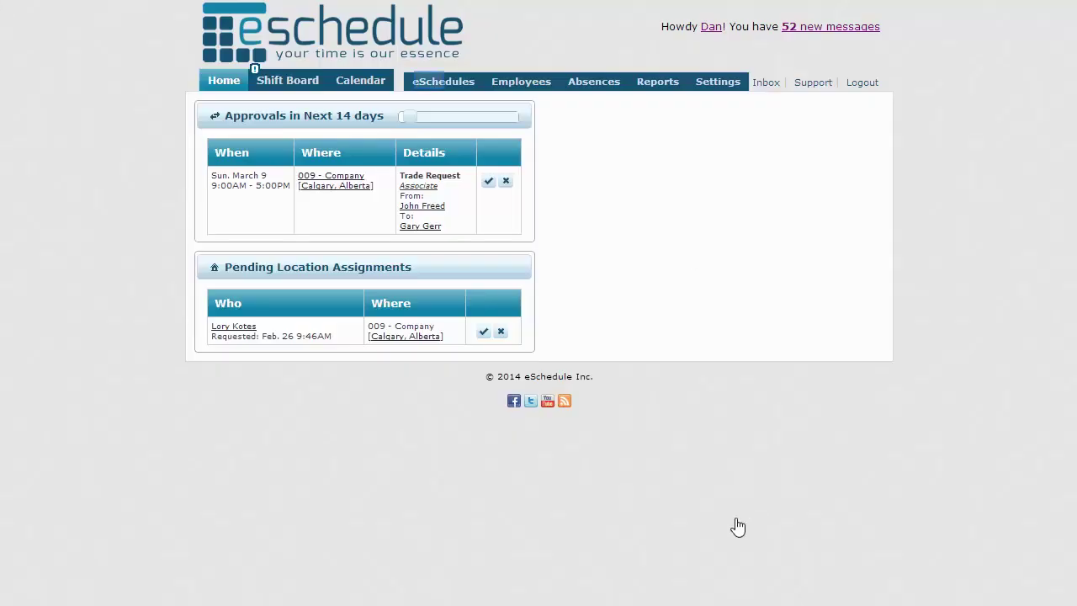
# Open the week view of the 009 - Company Front of House schedule for Feb. 23 – Mar. 1, 2014
pyautogui.click(430, 89)
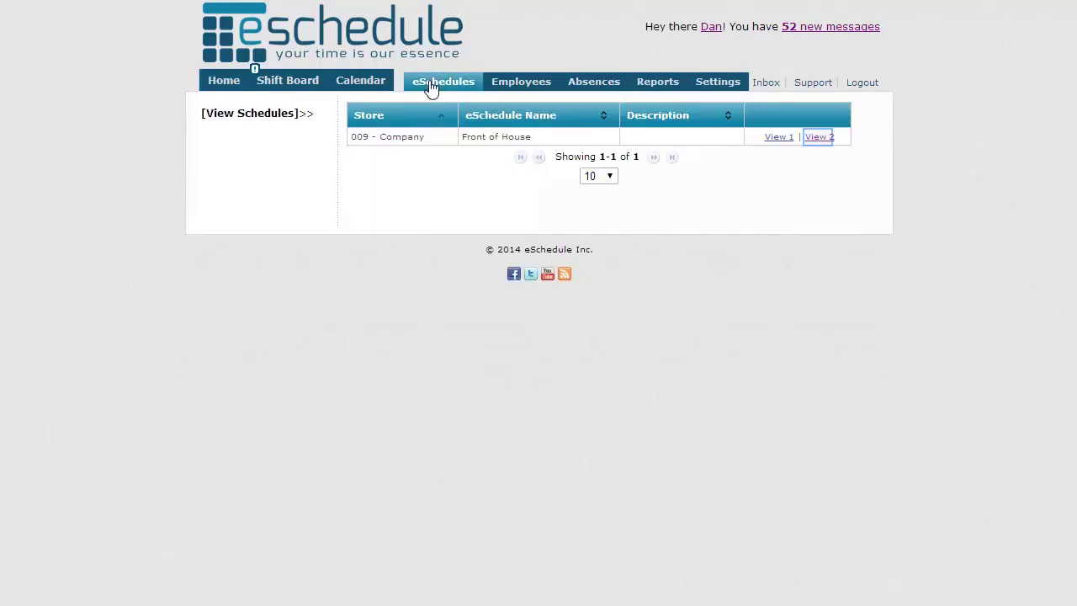
pyautogui.click(819, 137)
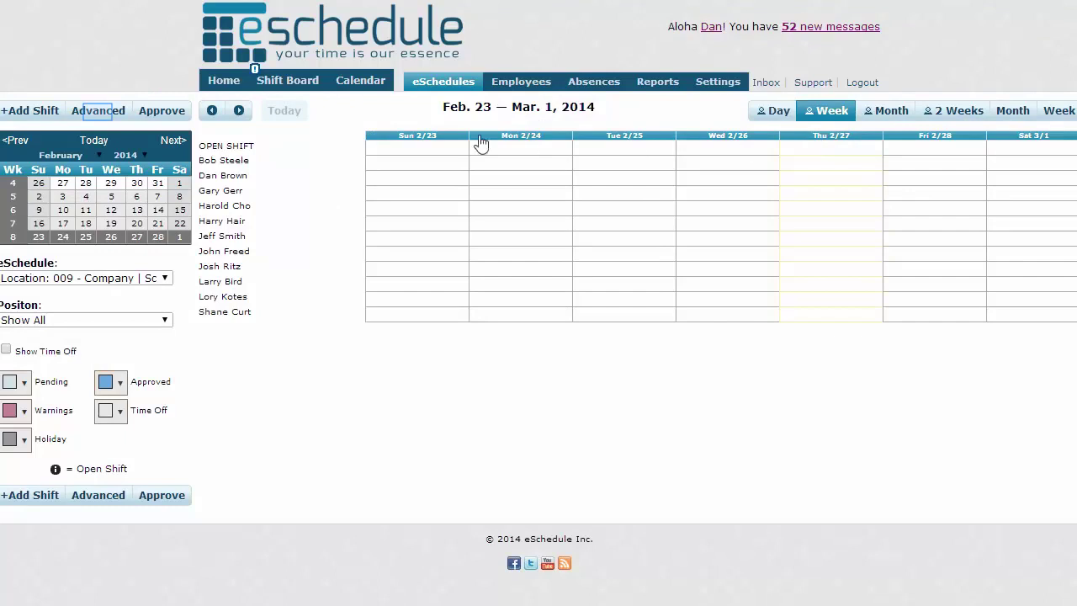
# Generate open shifts for every day of the week from the Busy Week template
pyautogui.click(98, 118)
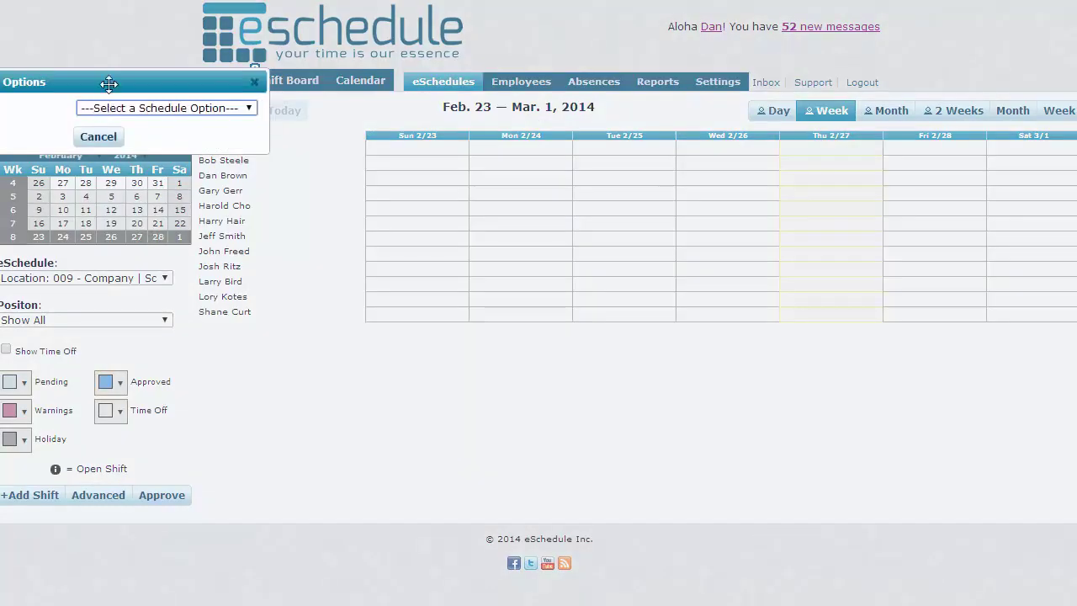
pyautogui.moveTo(106, 81); pyautogui.dragTo(469, 201)
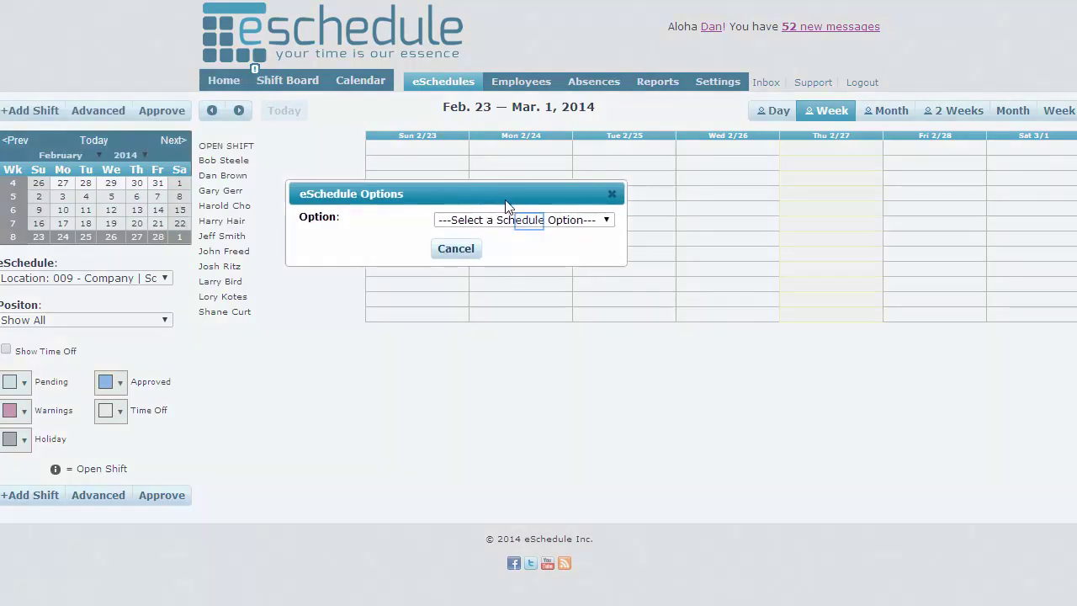
pyautogui.click(530, 221)
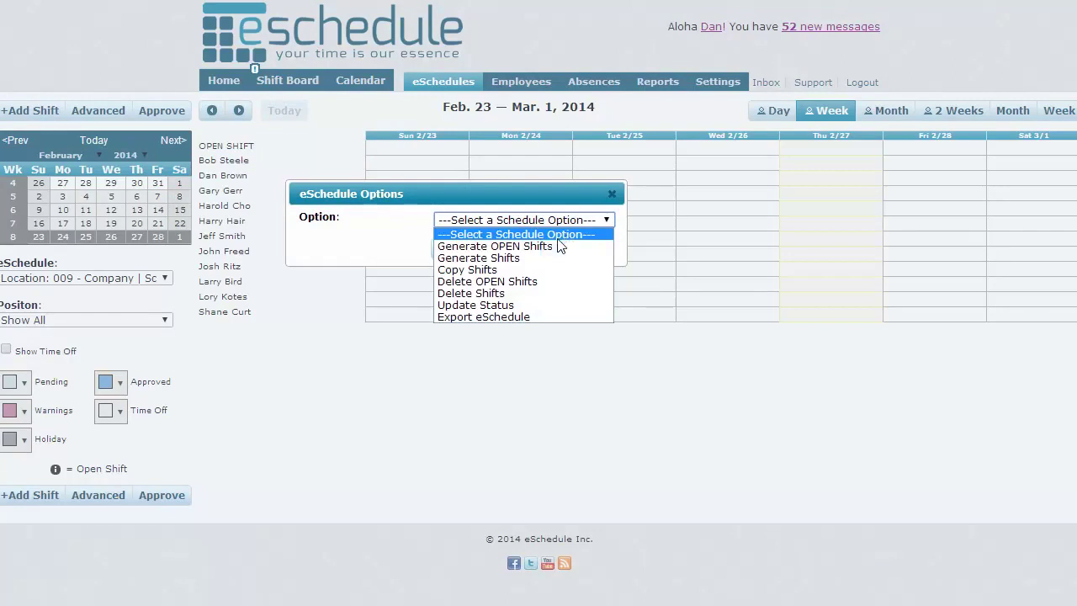
pyautogui.click(555, 253)
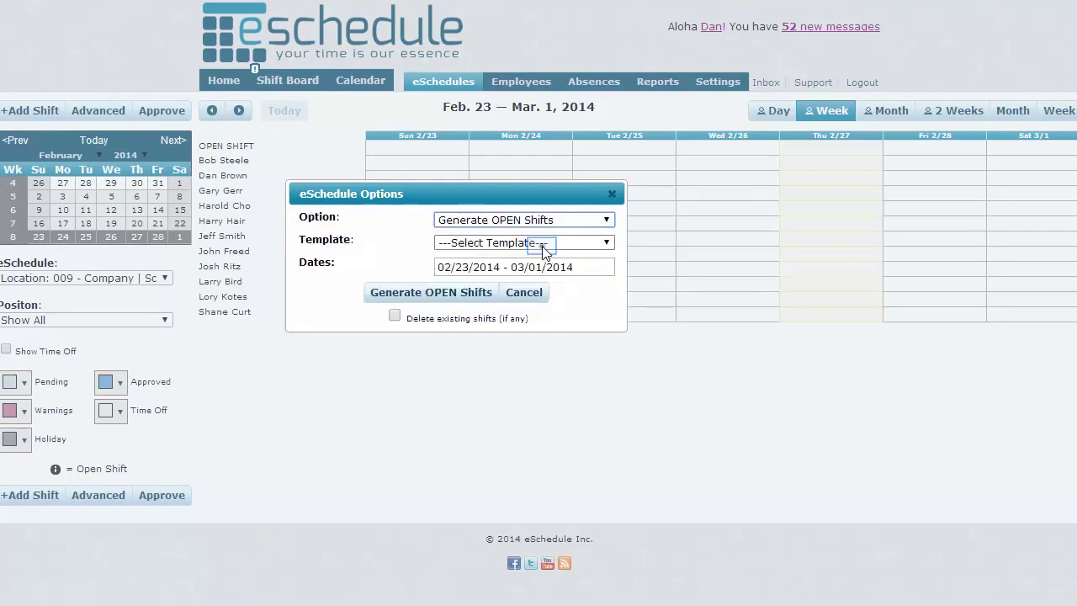
pyautogui.click(542, 243)
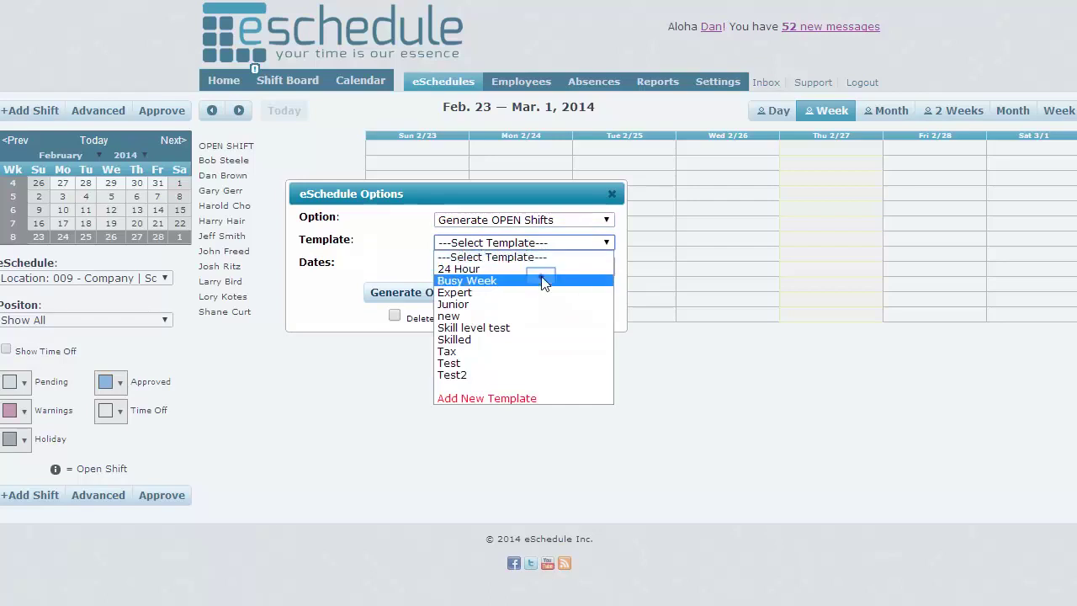
pyautogui.click(542, 281)
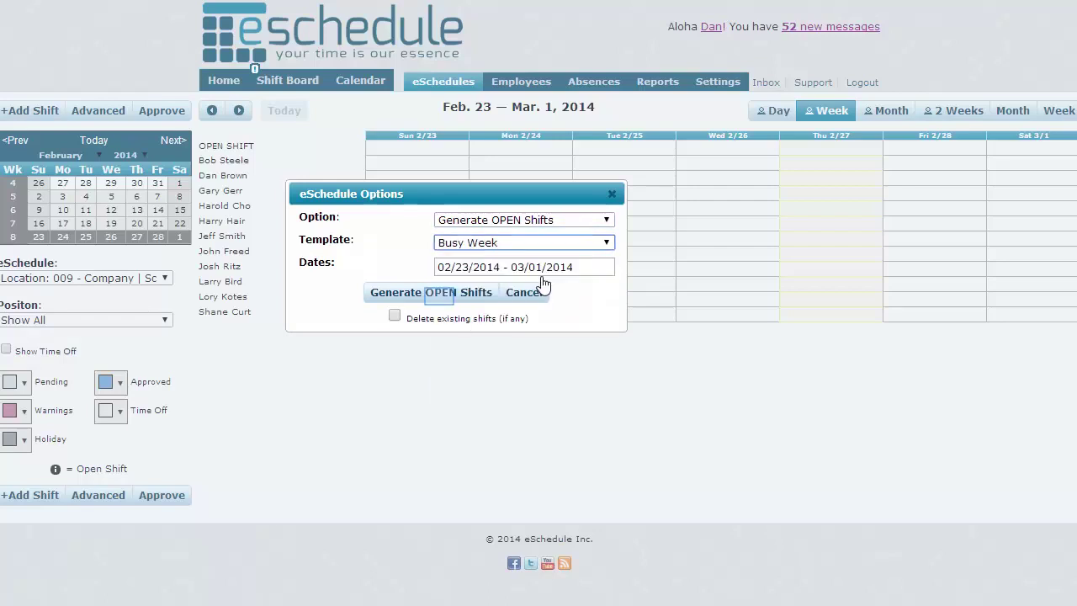
pyautogui.click(440, 301)
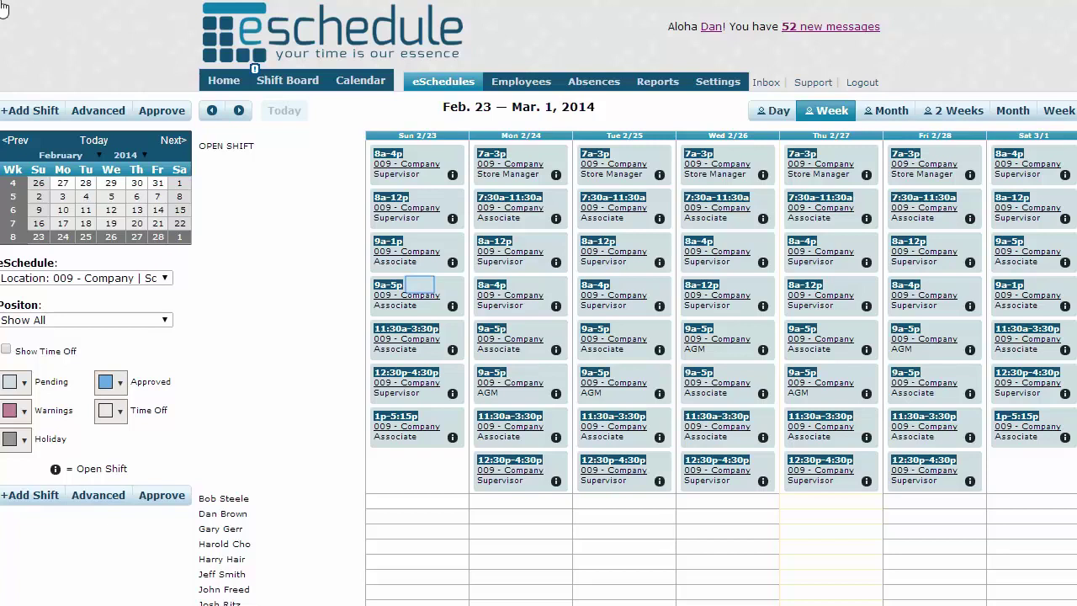
# Assign the Sun 2/23 9a–5p Associate shift to an employee from the list and save
pyautogui.click(422, 292)
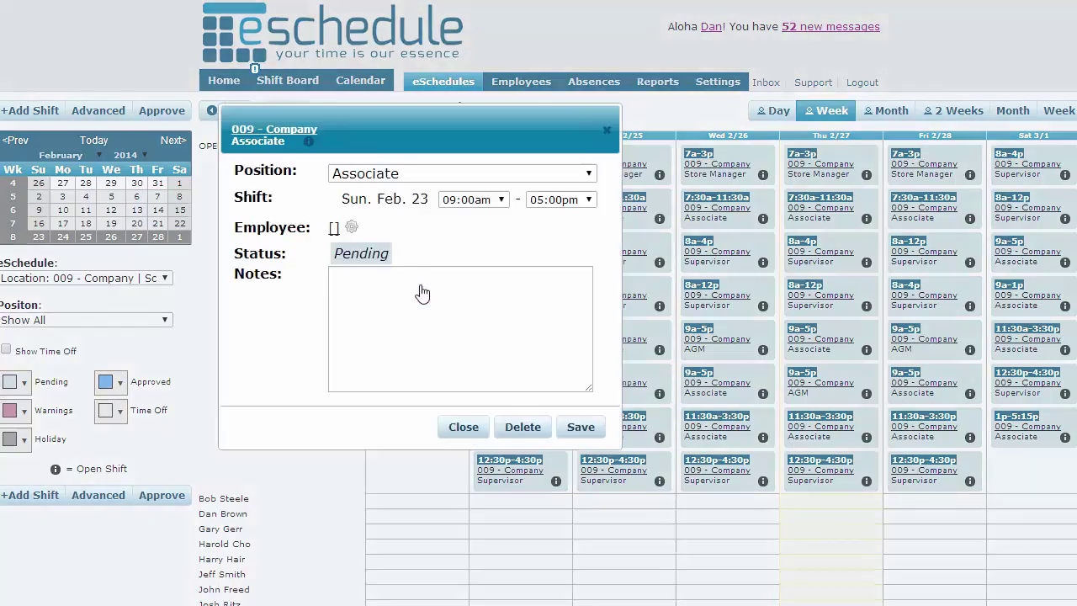
pyautogui.click(334, 229)
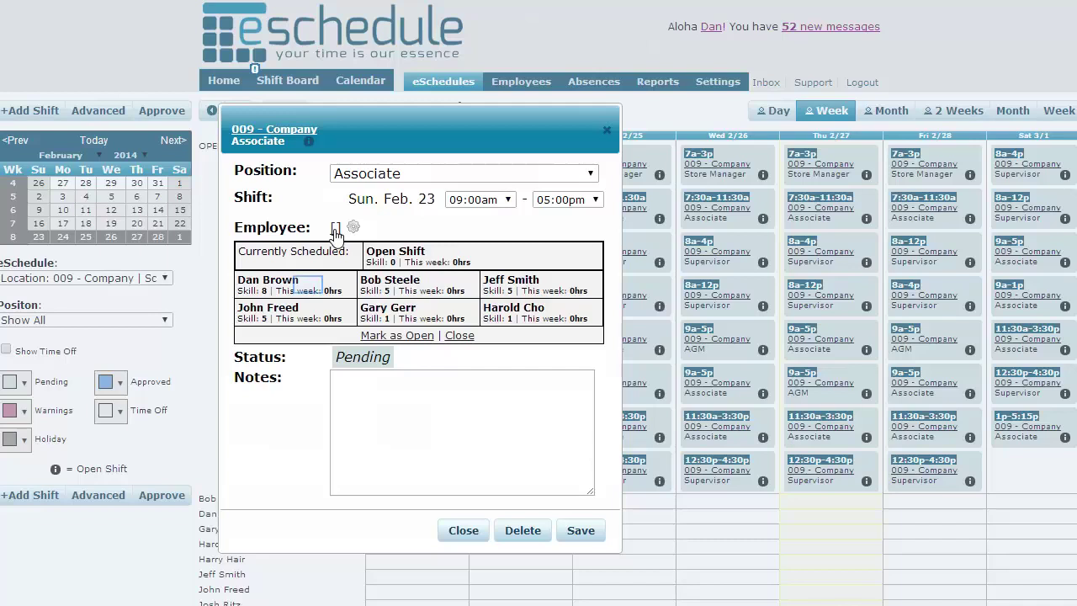
pyautogui.click(308, 289)
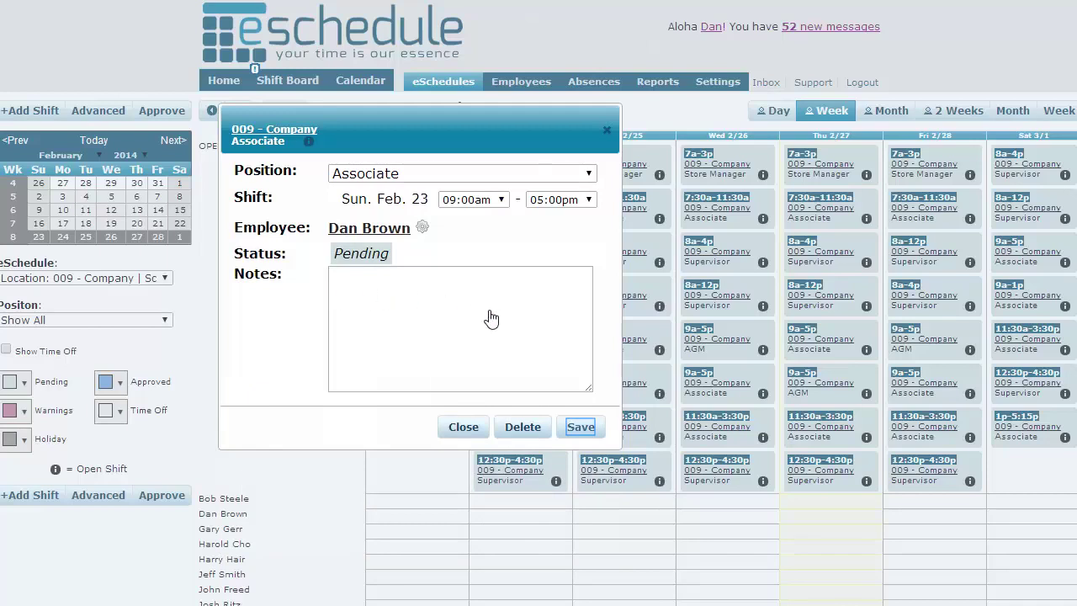
pyautogui.click(580, 427)
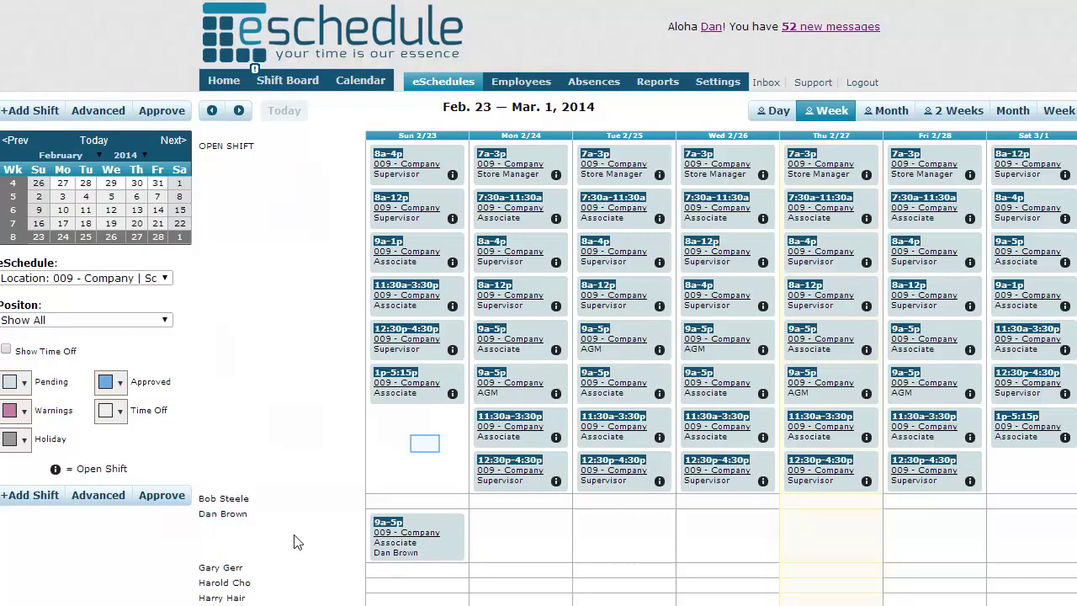
# Start a new open Supervisor shift running 07:15am to 03:15pm
pyautogui.click(425, 450)
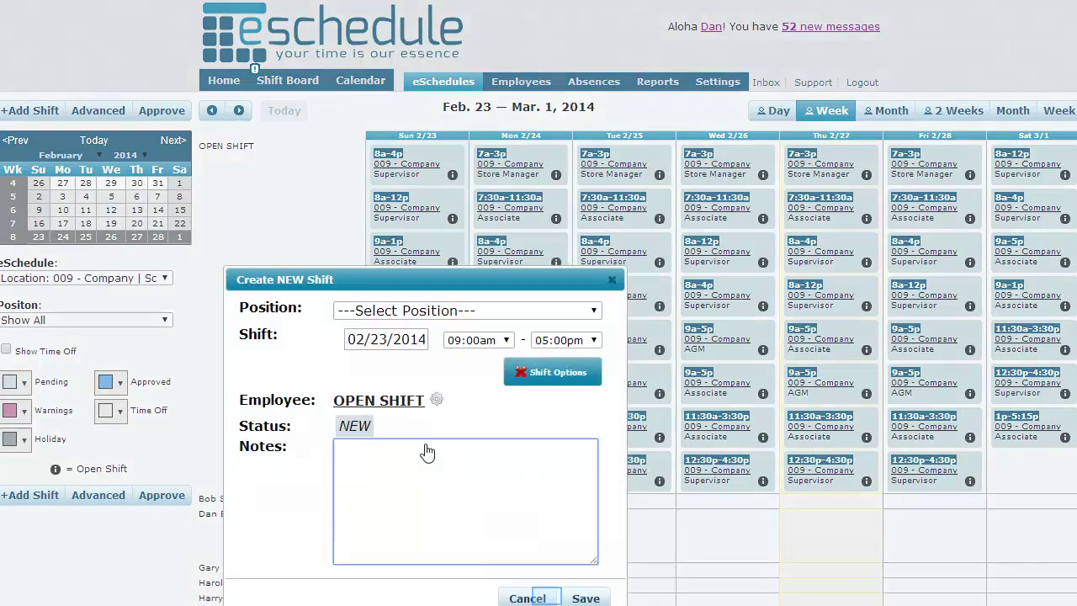
pyautogui.click(542, 597)
pyautogui.click(38, 112)
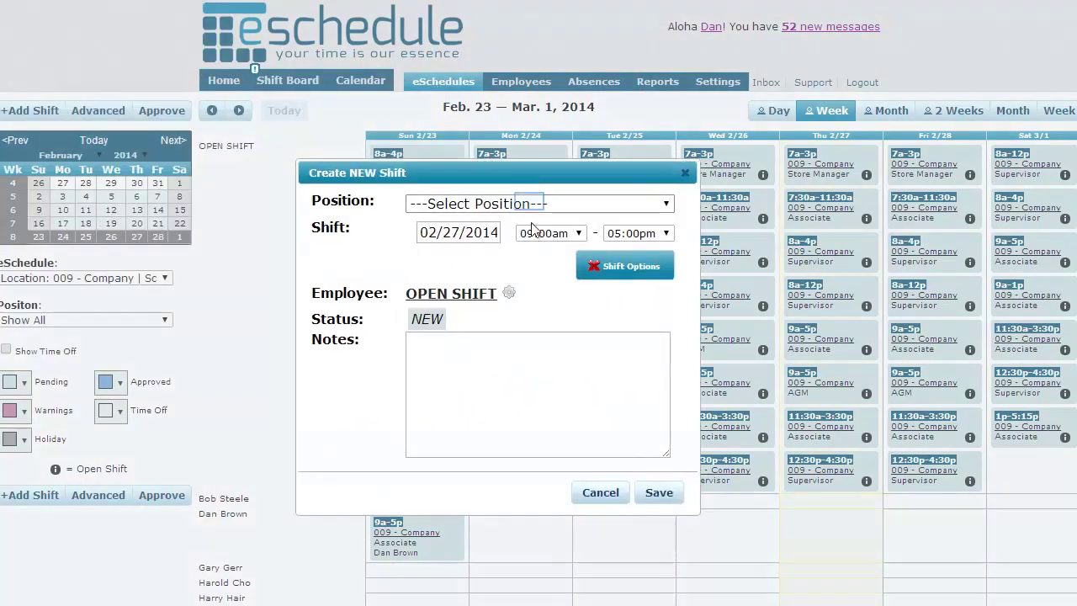
pyautogui.click(530, 203)
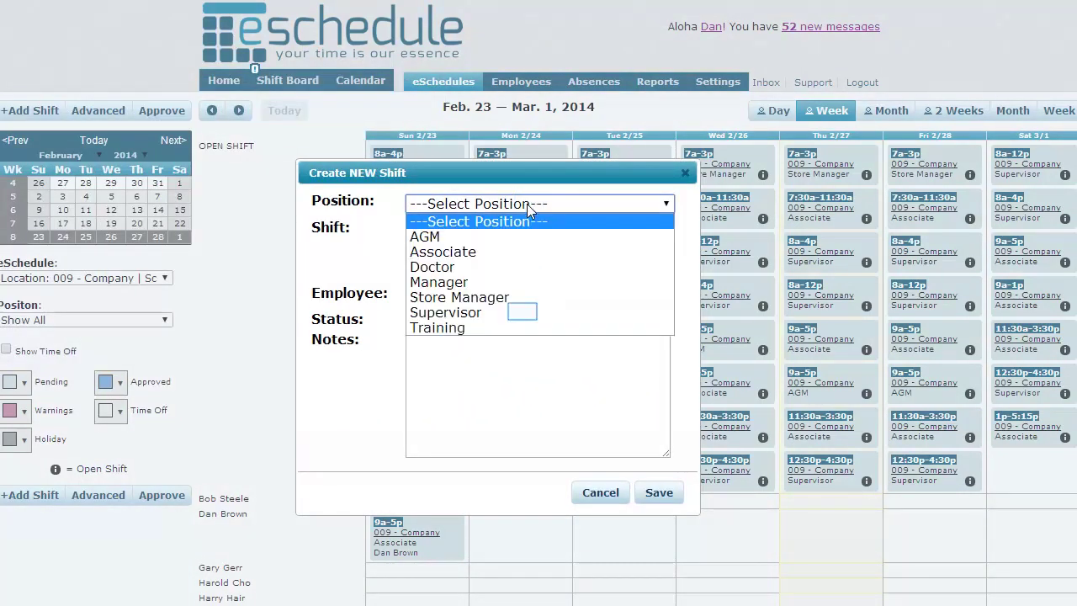
pyautogui.click(522, 312)
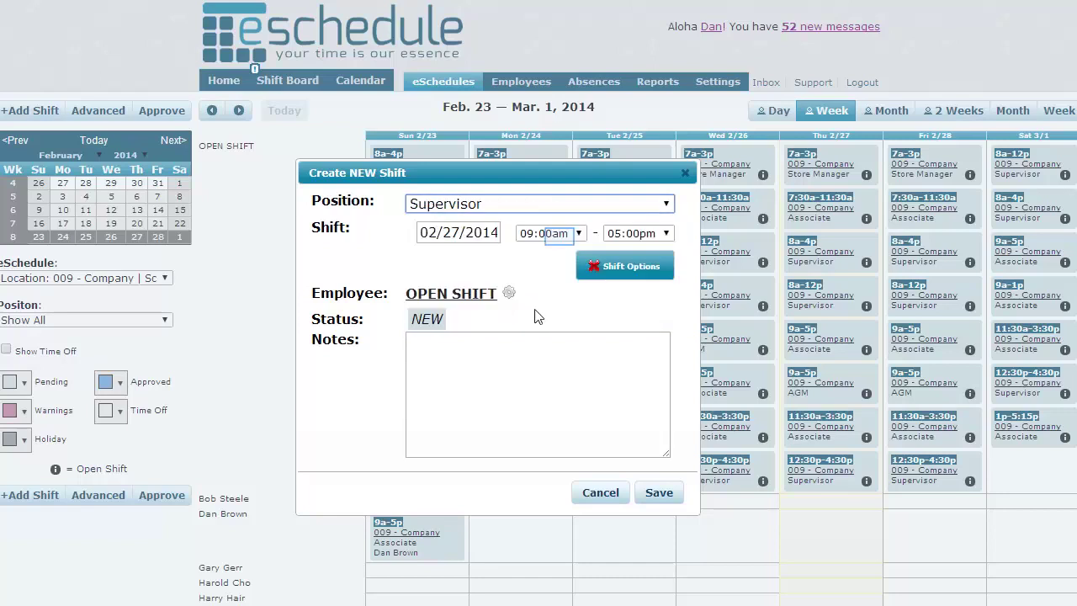
pyautogui.click(562, 240)
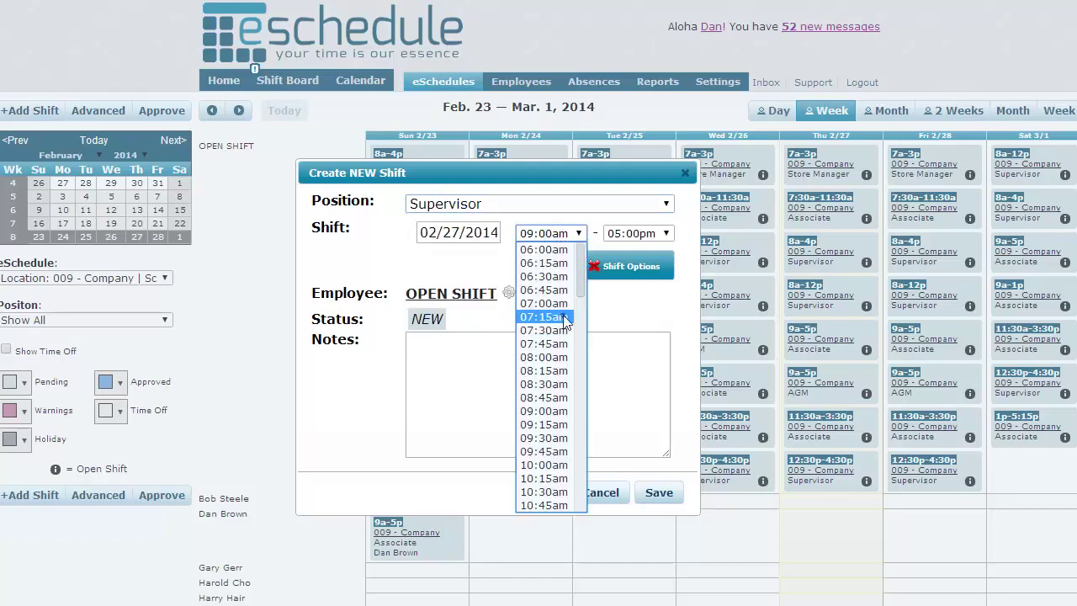
pyautogui.click(543, 312)
pyautogui.click(648, 233)
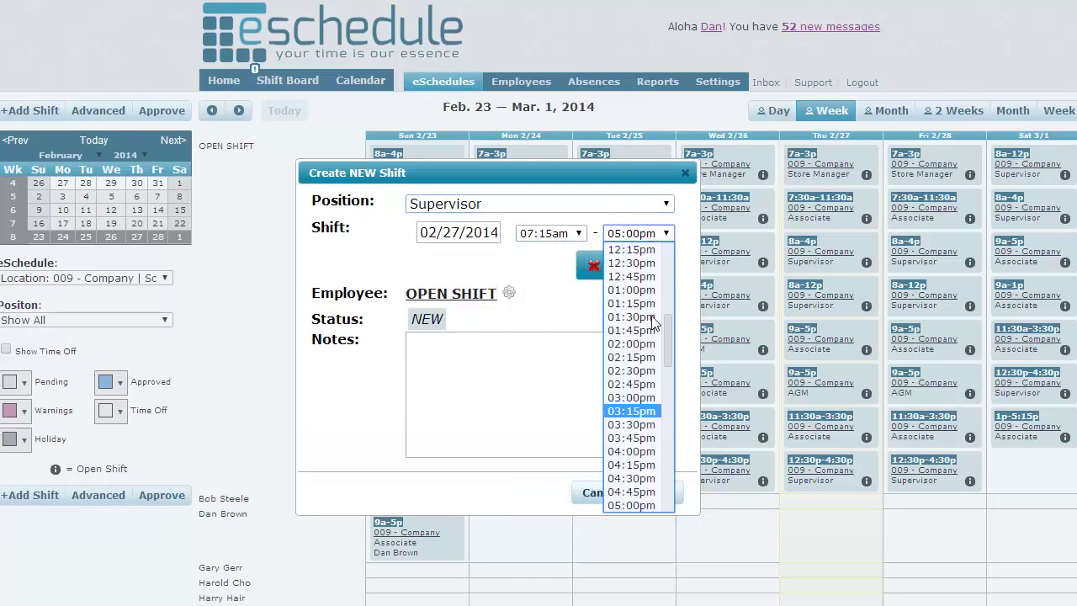
pyautogui.click(653, 412)
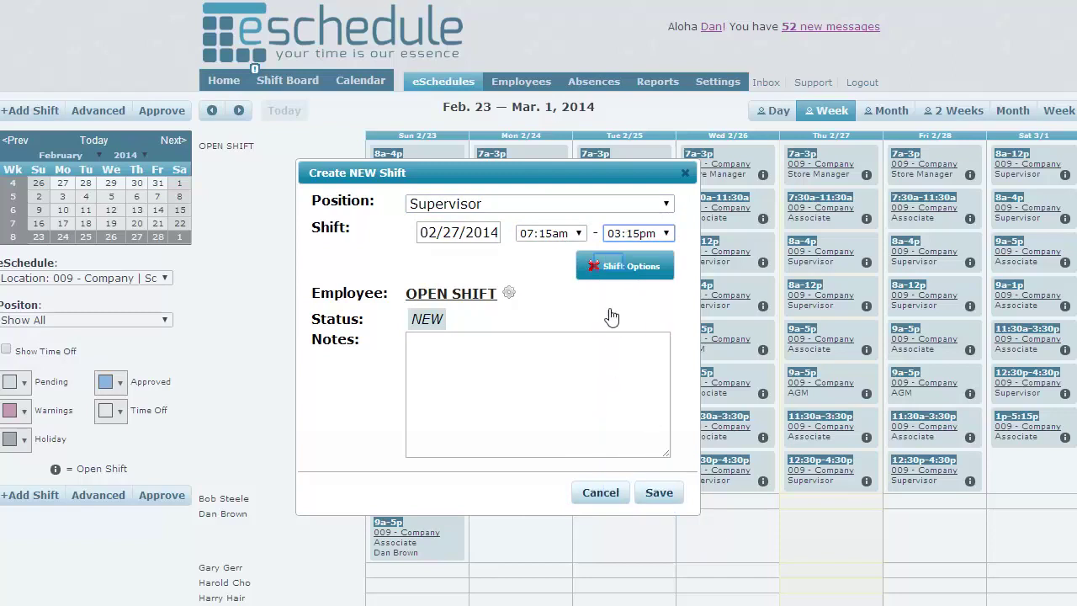
# Repeat it as 2 shifts on Monday and Wednesday and save
pyautogui.click(611, 267)
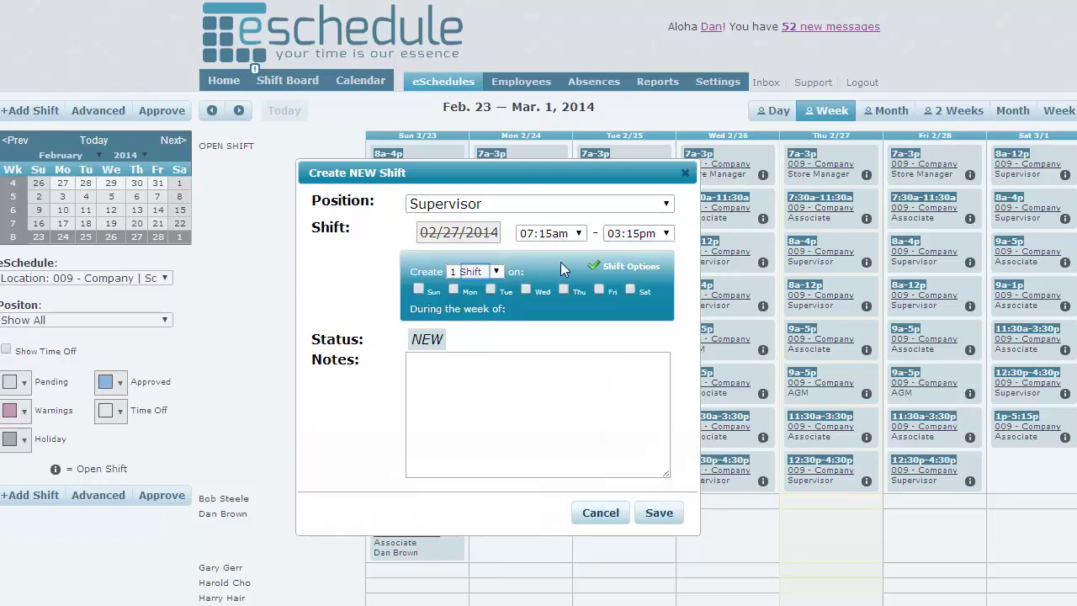
pyautogui.click(477, 271)
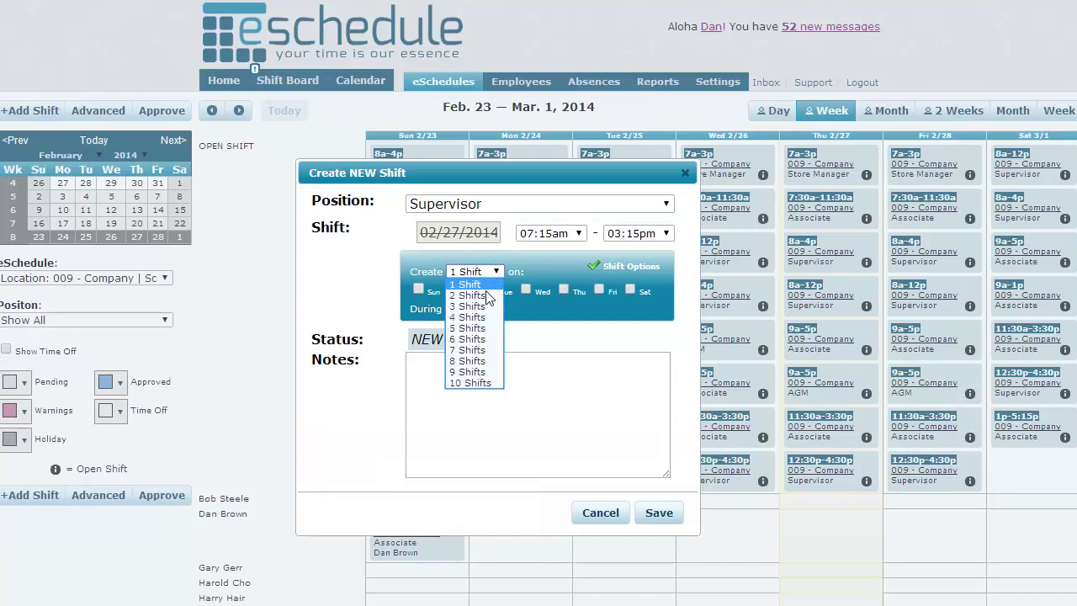
pyautogui.click(487, 296)
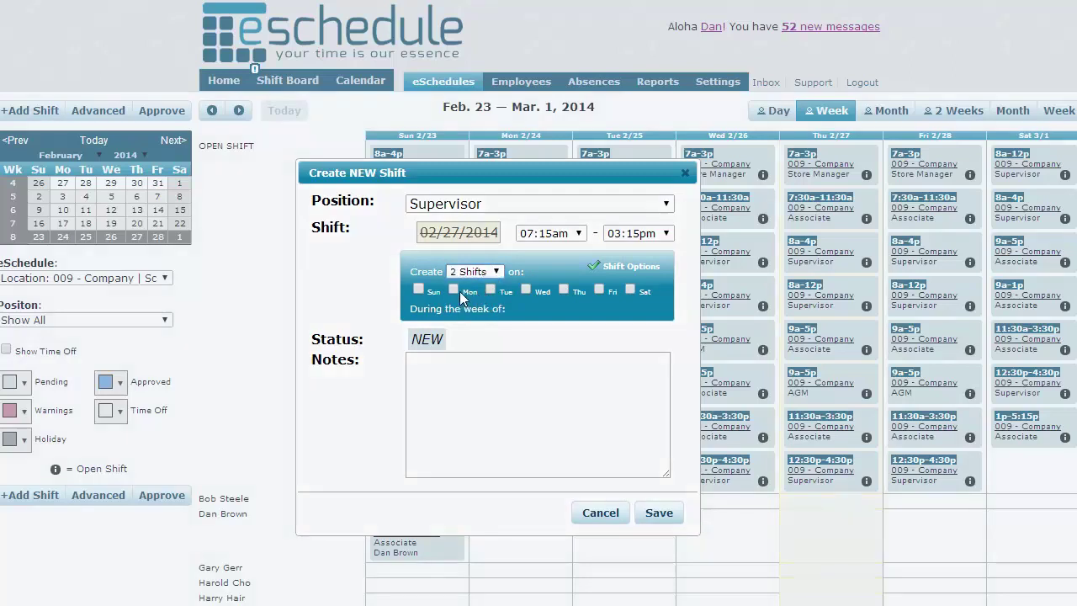
pyautogui.click(454, 289)
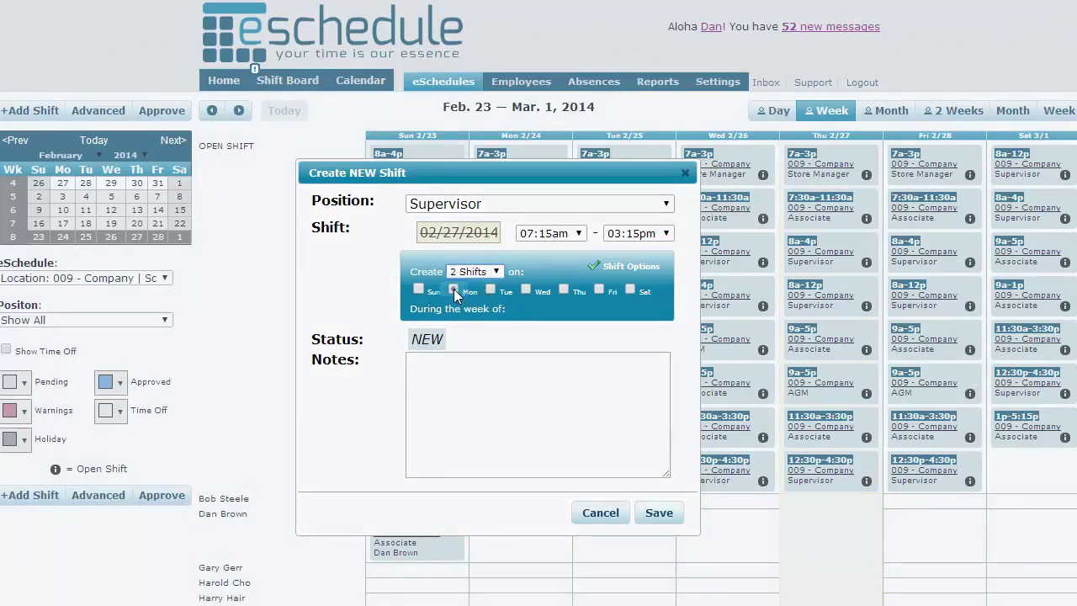
pyautogui.click(526, 289)
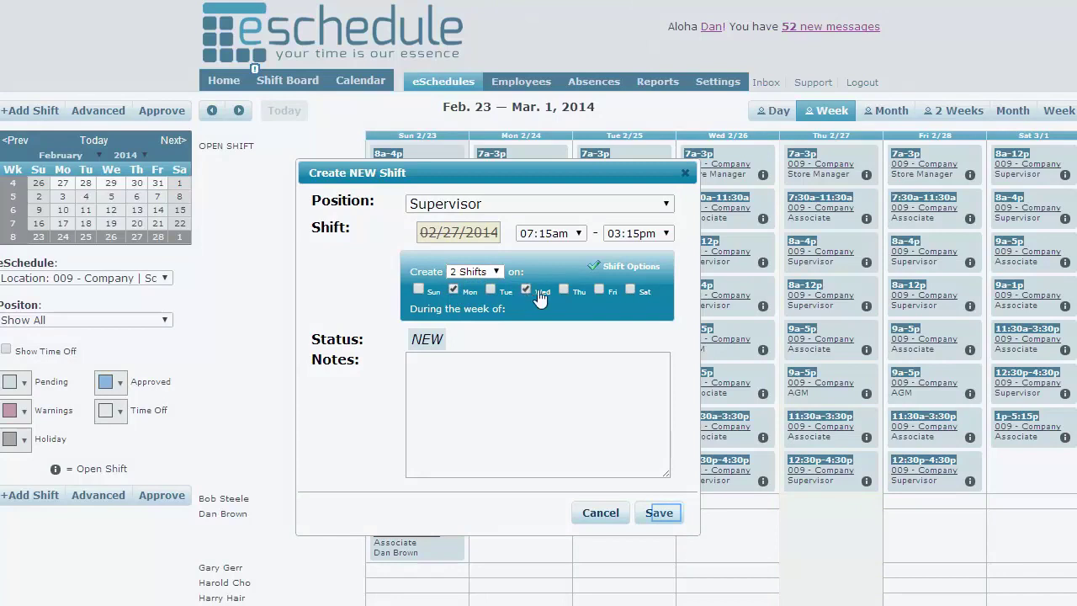
pyautogui.click(663, 515)
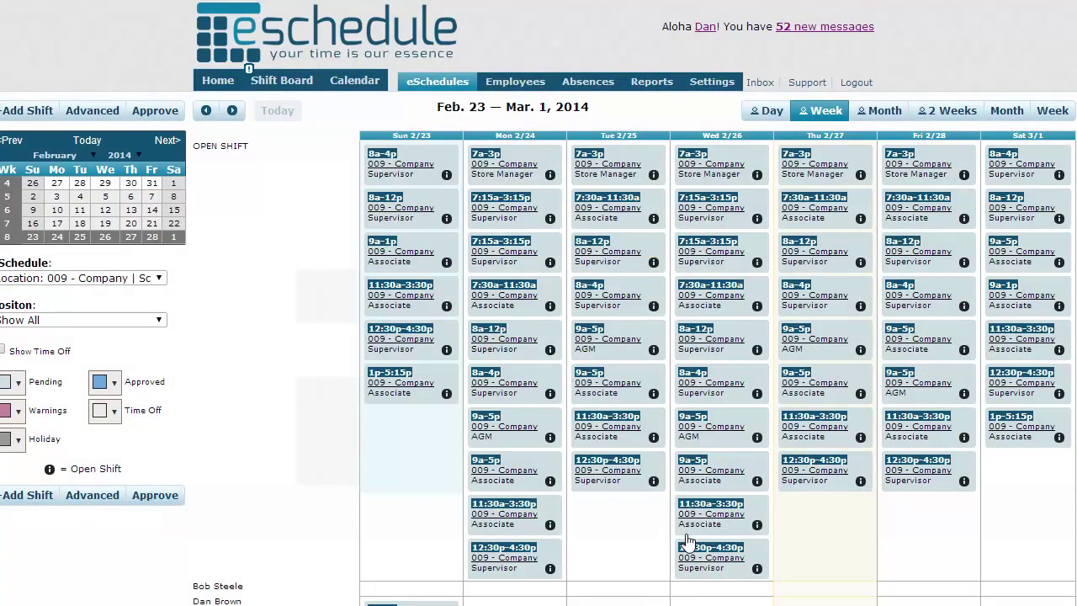
# Give all shifts in the Feb. 23 week Approved status
pyautogui.scroll(-1, 686, 538)
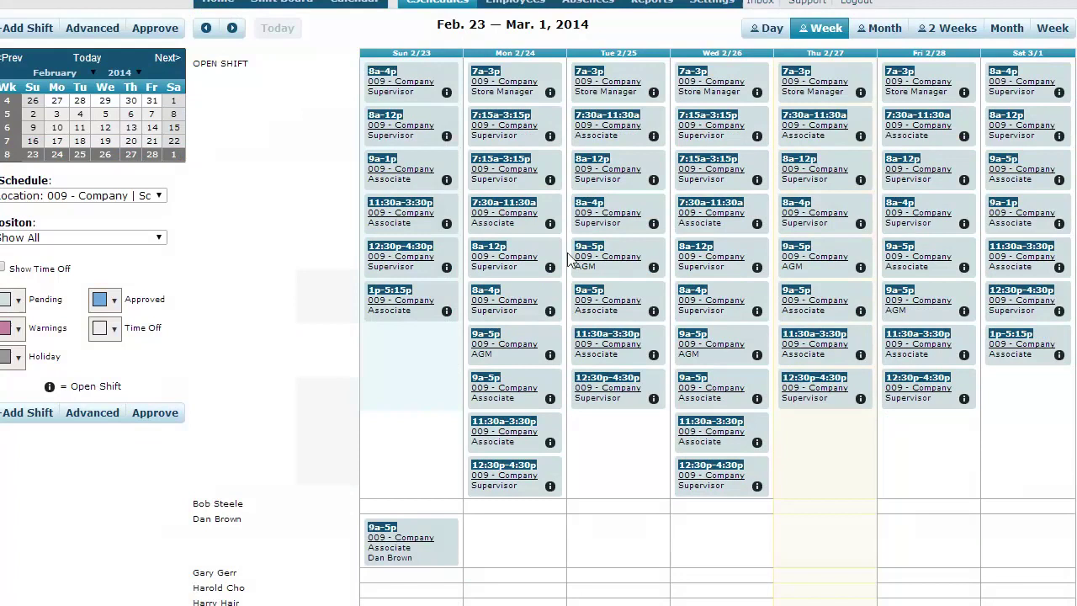
pyautogui.scroll(1, 577, 475)
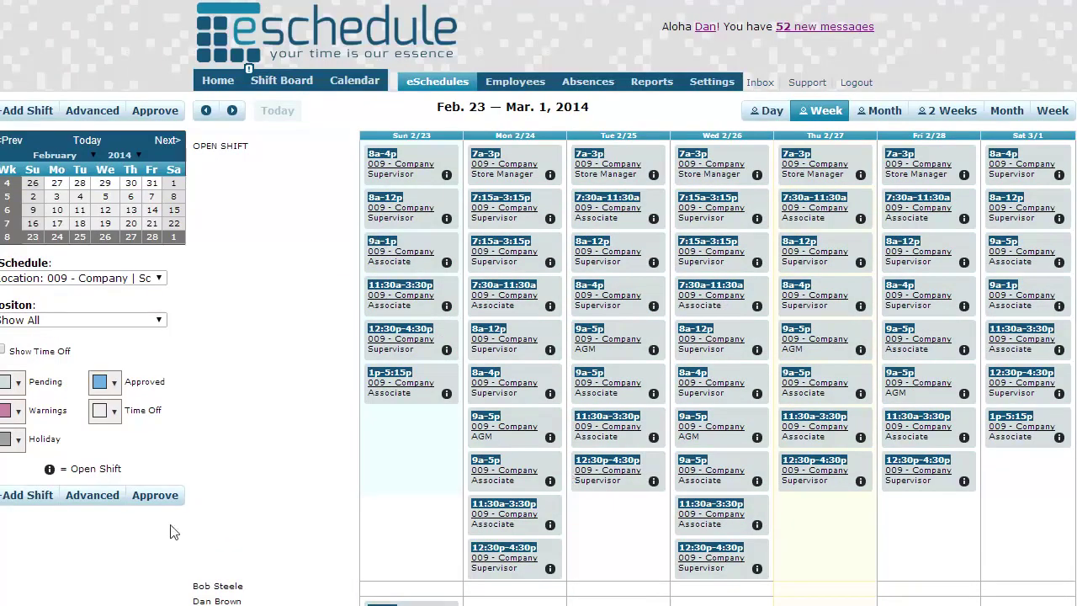
pyautogui.scroll(-1, 158, 497)
pyautogui.click(156, 413)
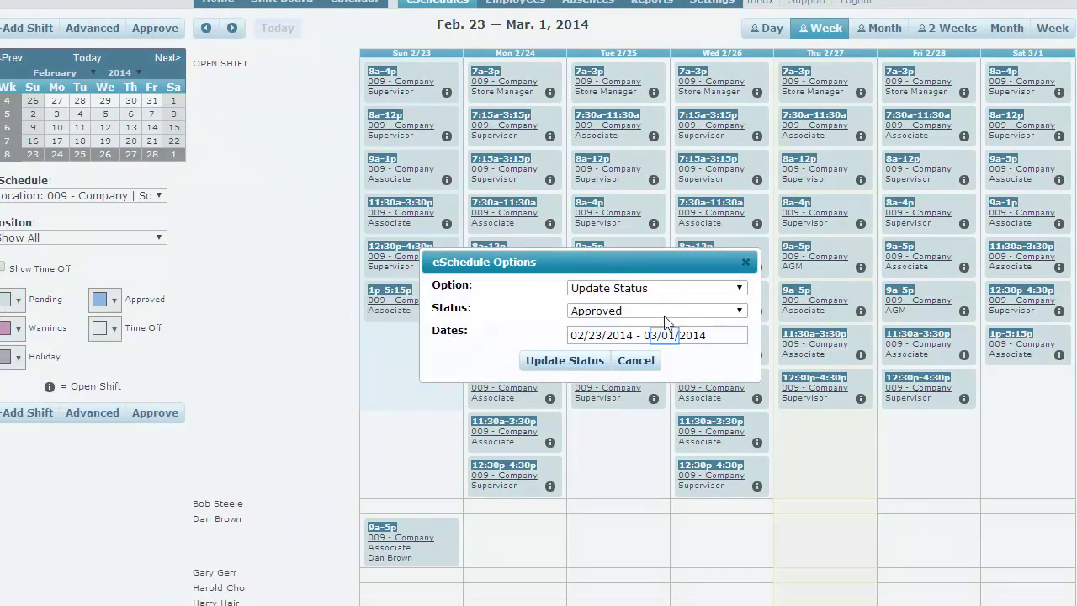
pyautogui.click(668, 337)
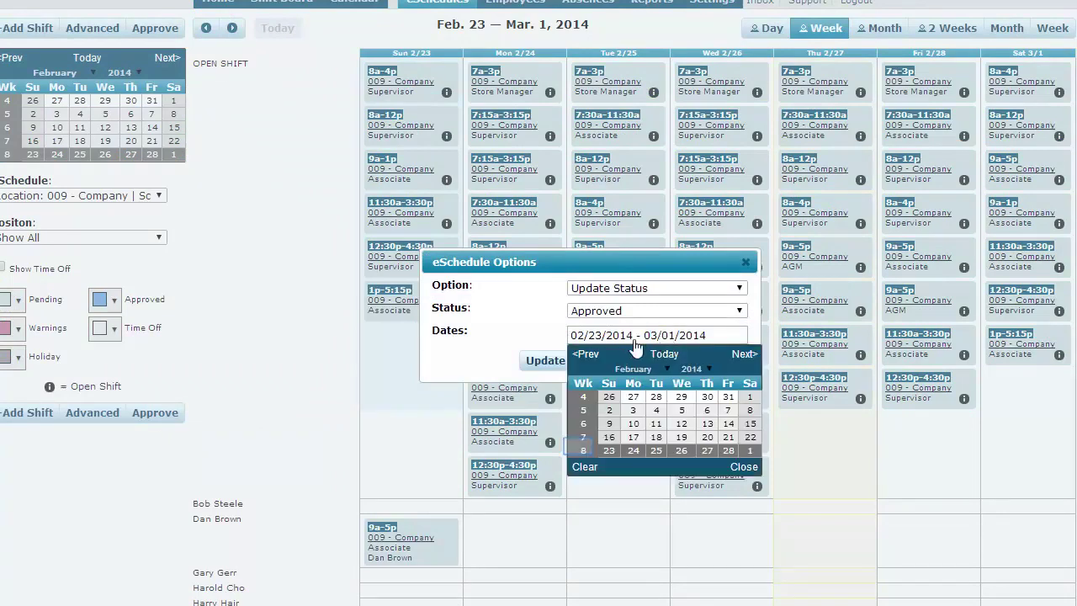
pyautogui.click(581, 452)
pyautogui.click(555, 361)
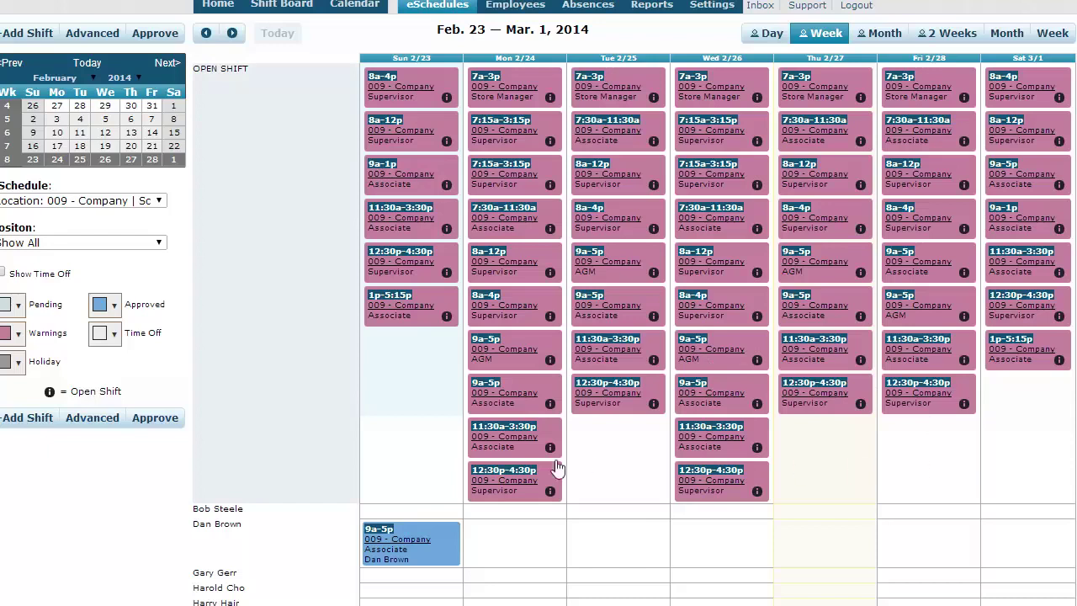
# Scroll through the week grid to review the approved shifts
pyautogui.scroll(2, 227, 496)
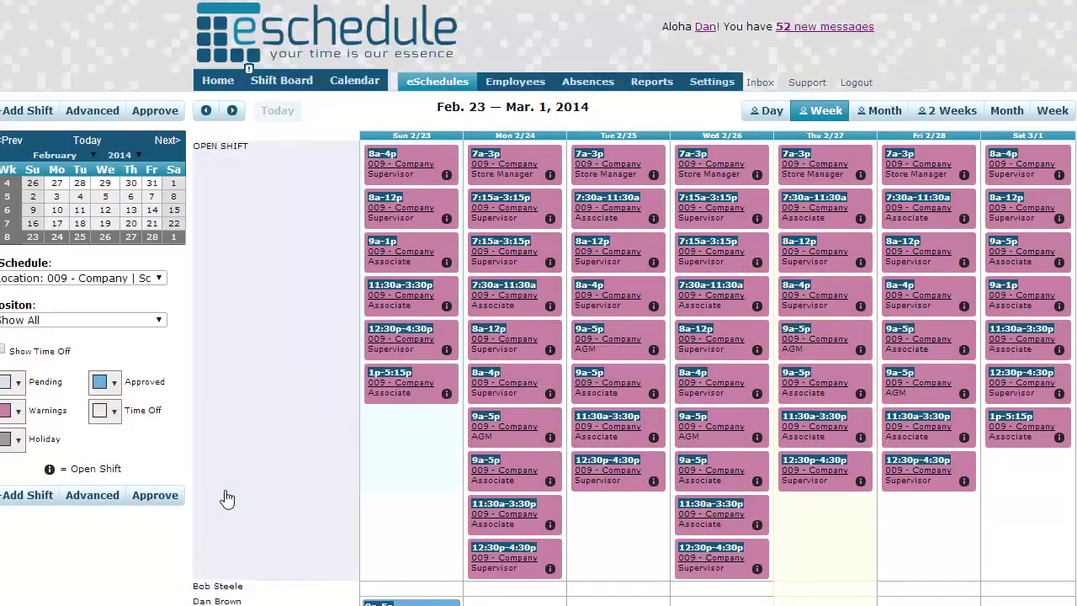
pyautogui.scroll(-2, 227, 496)
pyautogui.scroll(2, 690, 507)
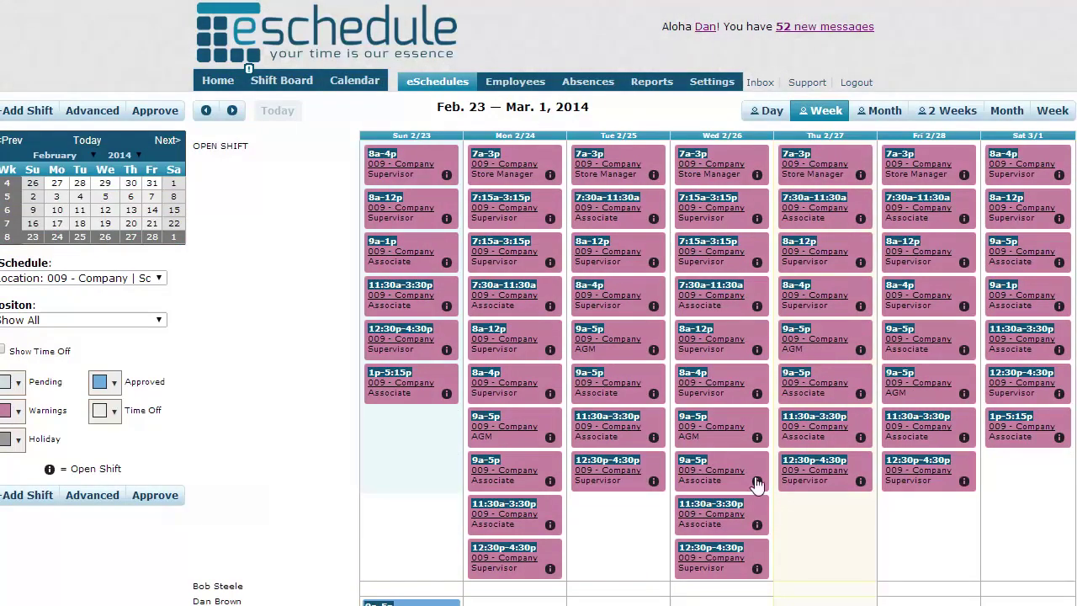
pyautogui.scroll(-1, 945, 526)
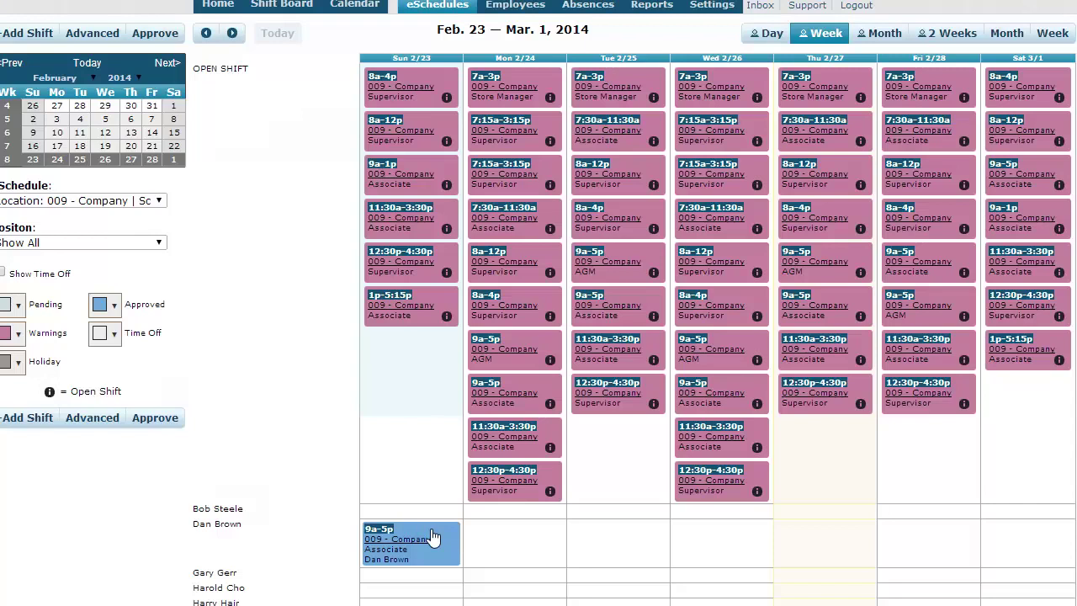
pyautogui.scroll(1, 370, 232)
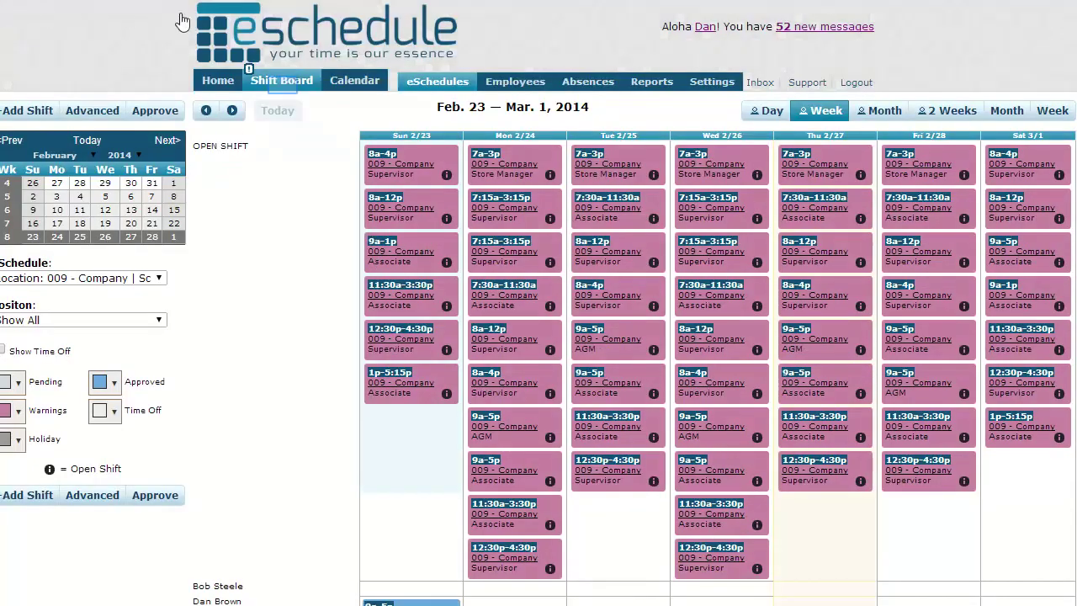
# On the Shift Board, pick up the Thu. Feb. 27 7:00AM–3:00PM Store Manager shift
pyautogui.click(283, 81)
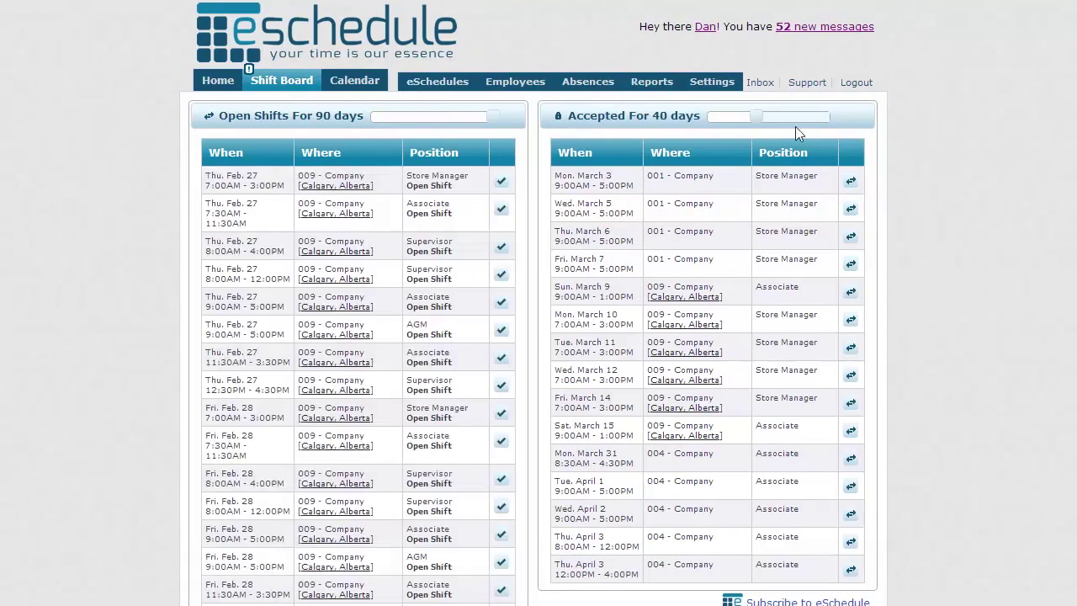
pyautogui.scroll(-1, 972, 212)
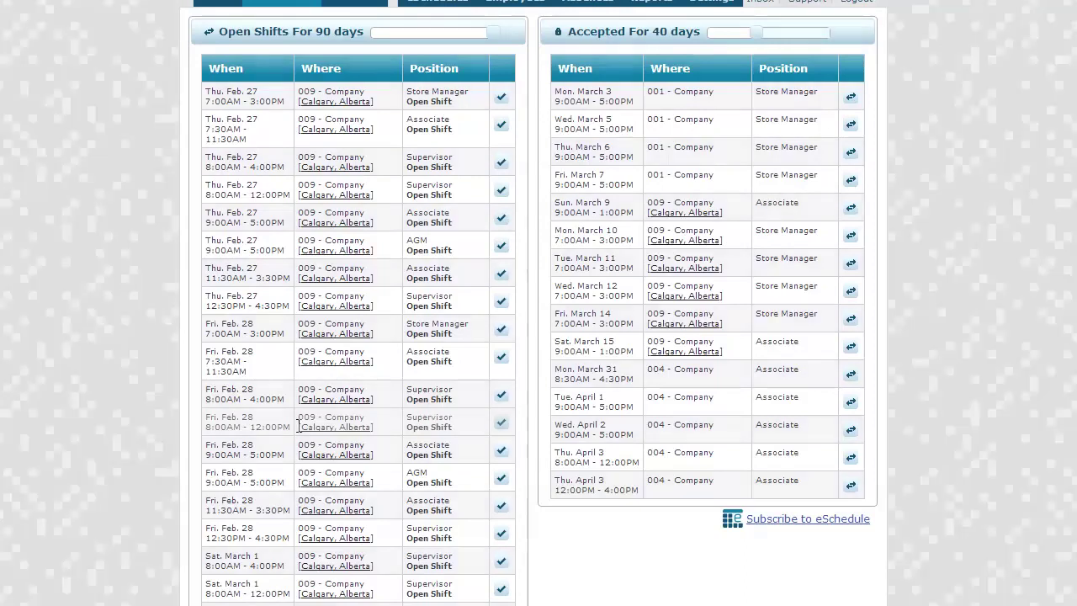
pyautogui.scroll(-2, 471, 433)
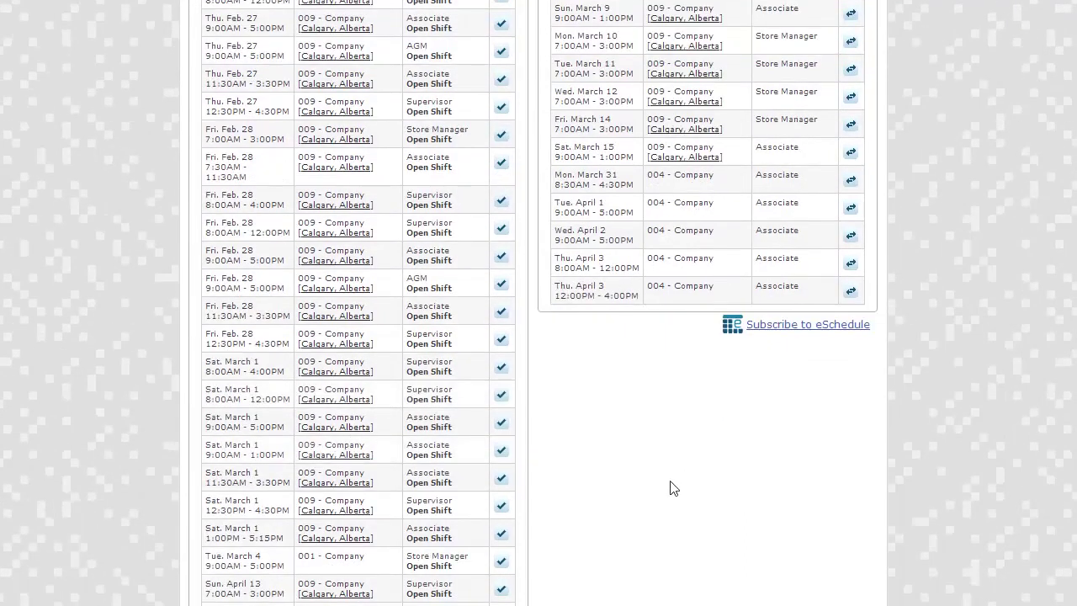
pyautogui.scroll(3, 671, 487)
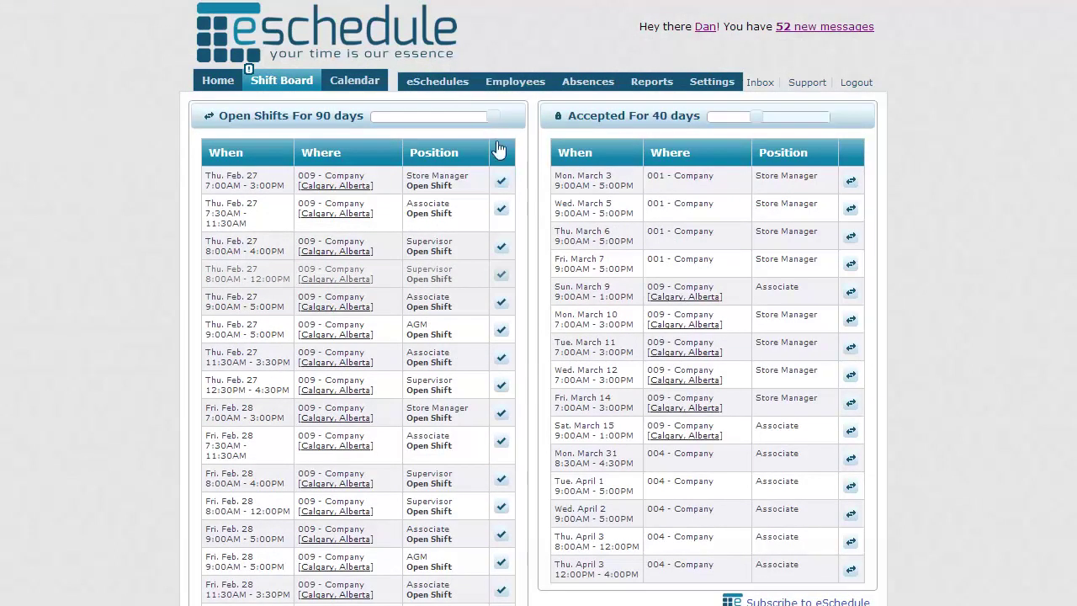
pyautogui.click(503, 181)
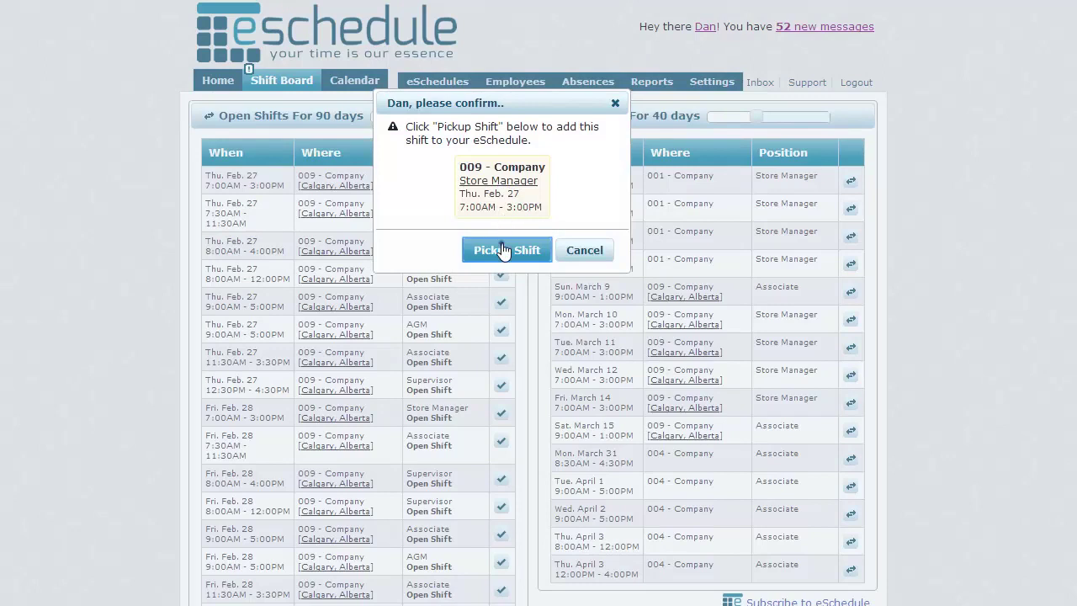
pyautogui.click(435, 247)
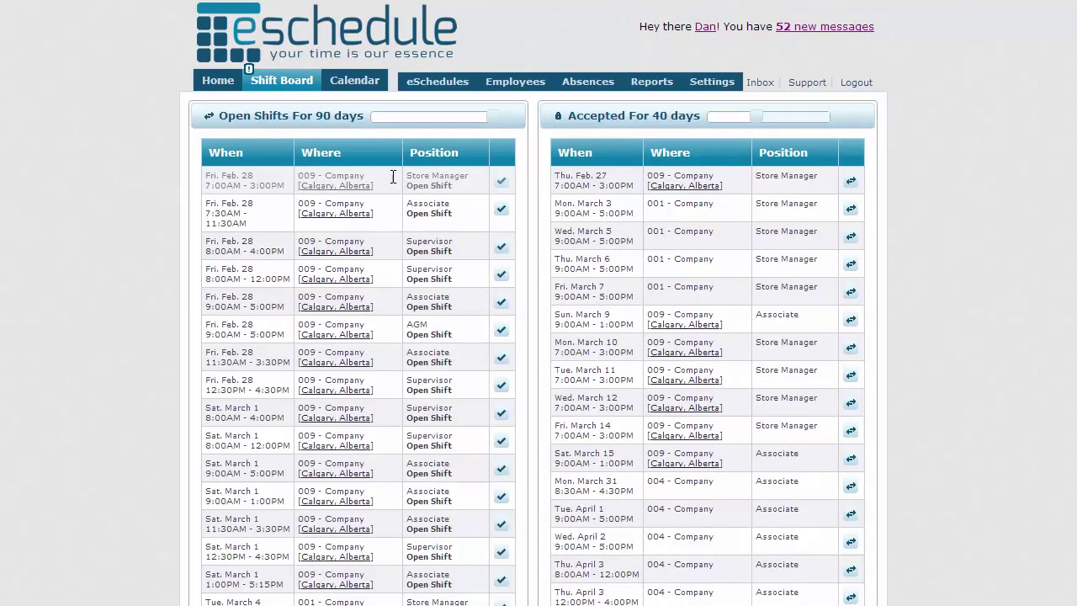
# Pick up the Fri. Feb. 28 7:00AM–3:00PM Store Manager shift, leaving Sat. March 1 first among open shifts
pyautogui.moveTo(628, 181); pyautogui.dragTo(557, 174)
pyautogui.click(235, 176)
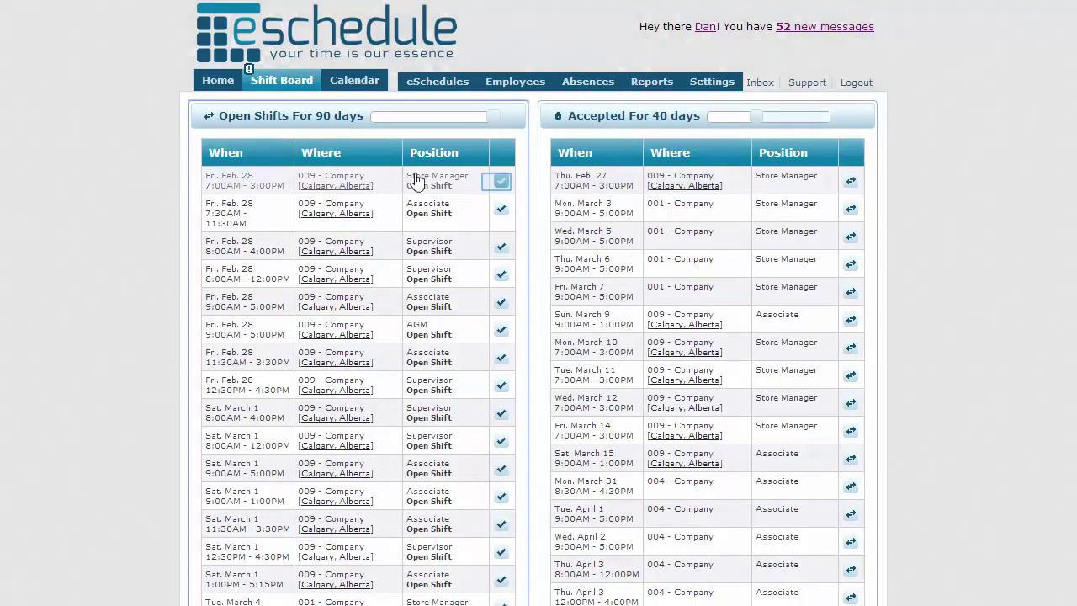
pyautogui.click(500, 183)
pyautogui.click(487, 253)
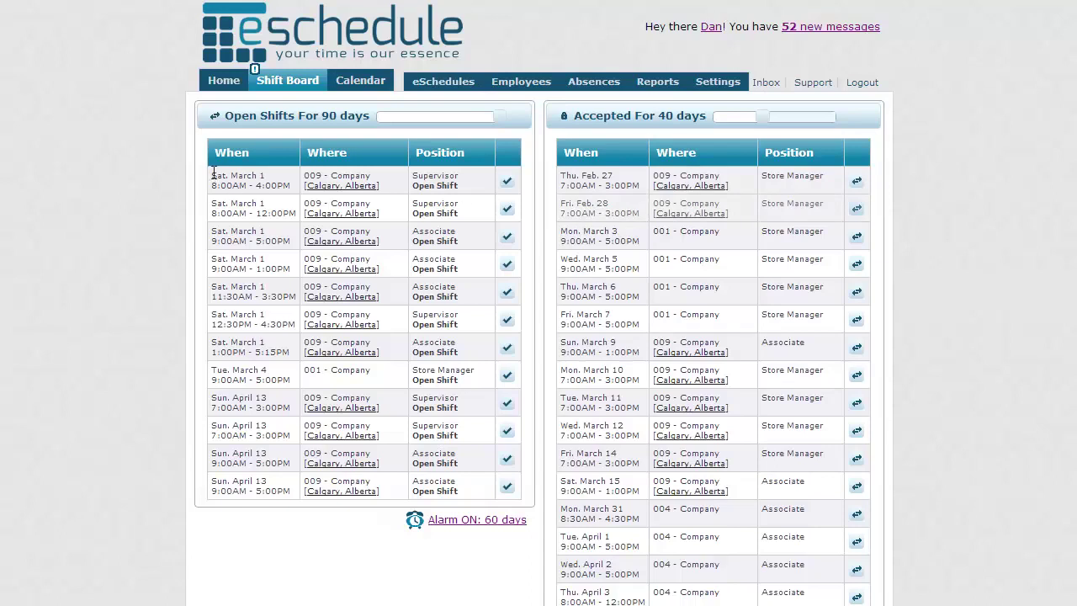
pyautogui.moveTo(213, 173); pyautogui.dragTo(271, 193)
# Check the Feb. 23 – Mar. 1 week grid for the Thu 2/27 and Fri 2/28 Store Manager shifts
pyautogui.click(242, 215)
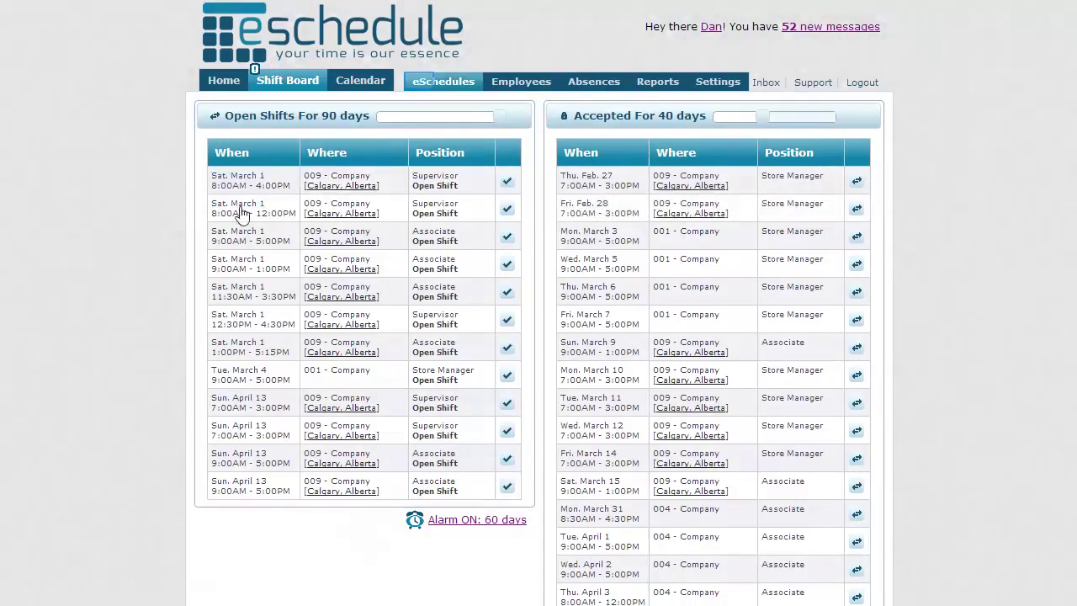
pyautogui.click(420, 87)
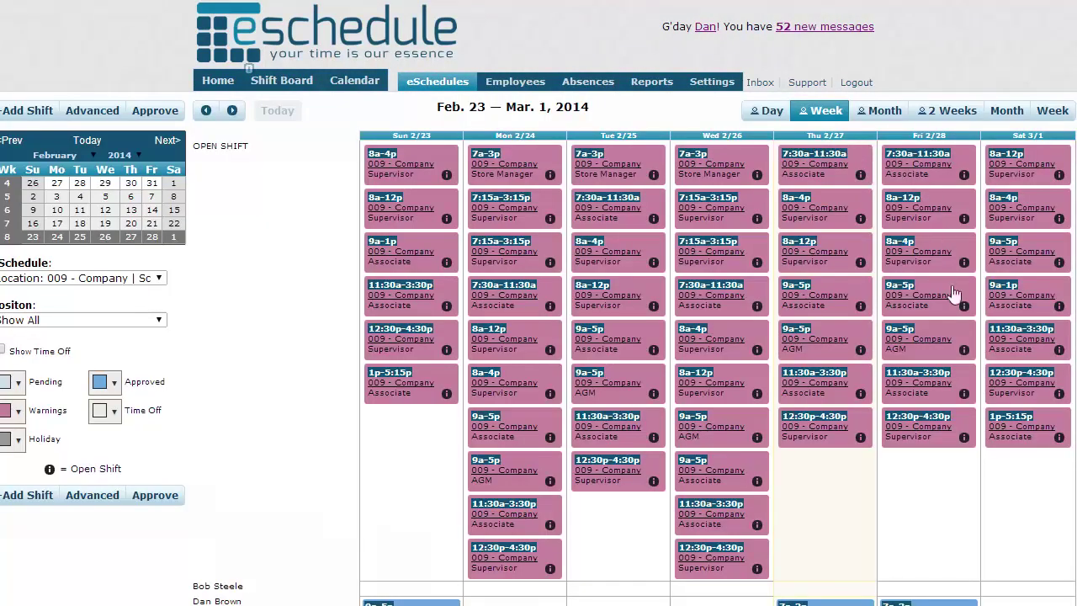
pyautogui.scroll(-1, 955, 336)
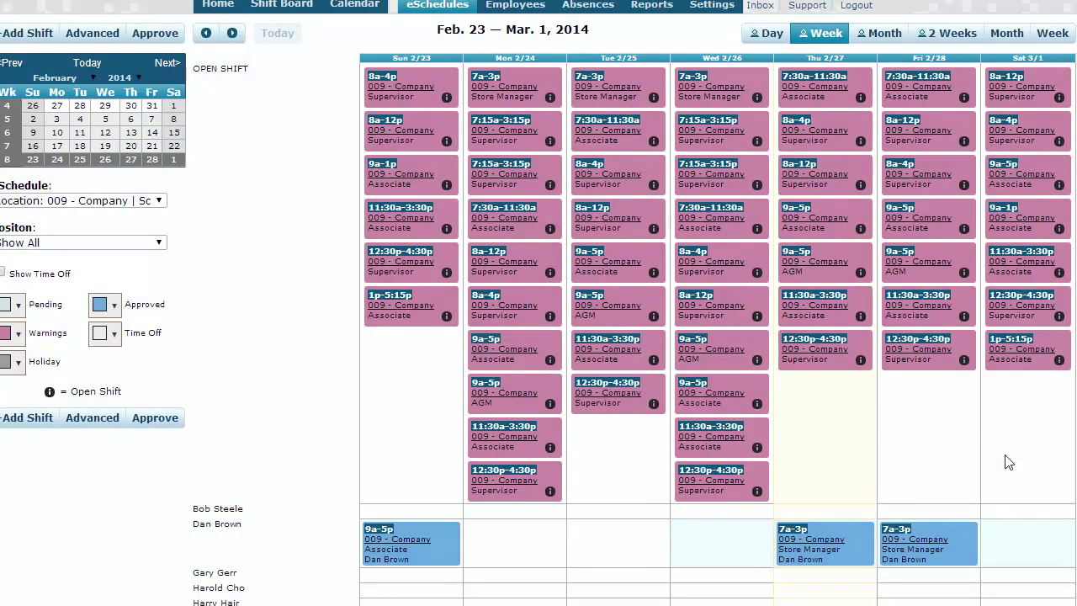
pyautogui.scroll(1, 1001, 459)
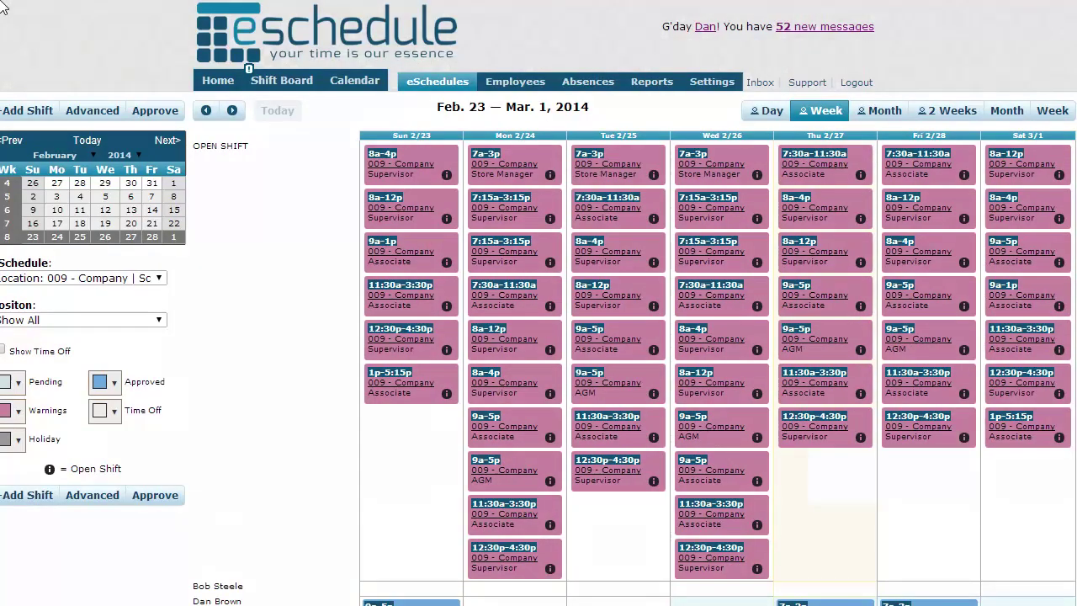